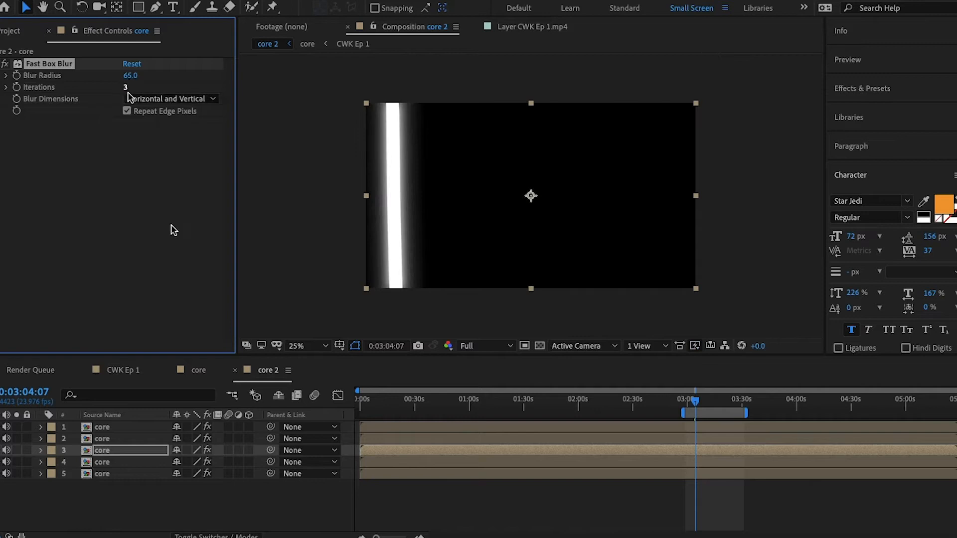
- Set the second core layer's Fast Box Blur radius to 121
click(119, 439)
click(131, 76)
text(13)
key(Return)
drag(137, 77, 201, 82)
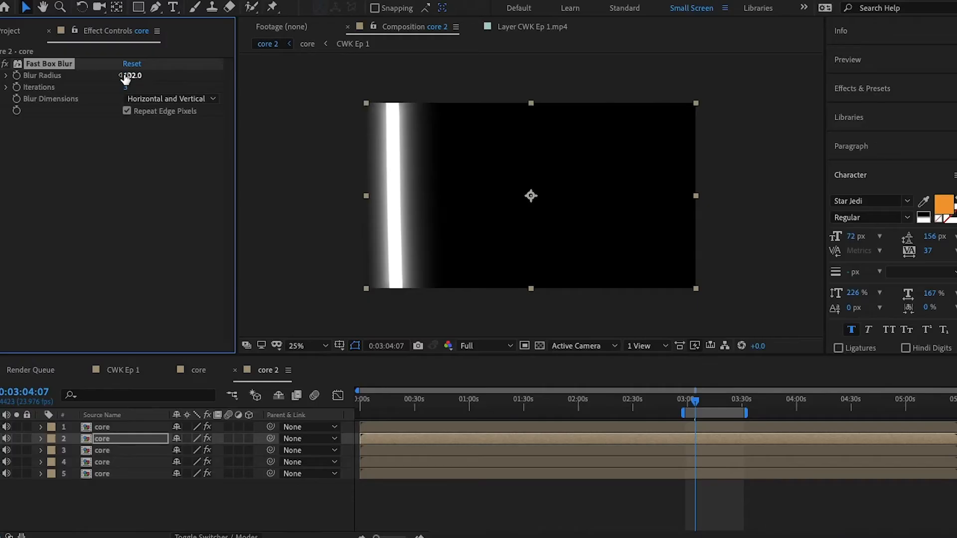
drag(125, 78, 141, 81)
- Raise the top core layer's Fast Box Blur radius to 30000 and ignore the GPU effects error
click(102, 427)
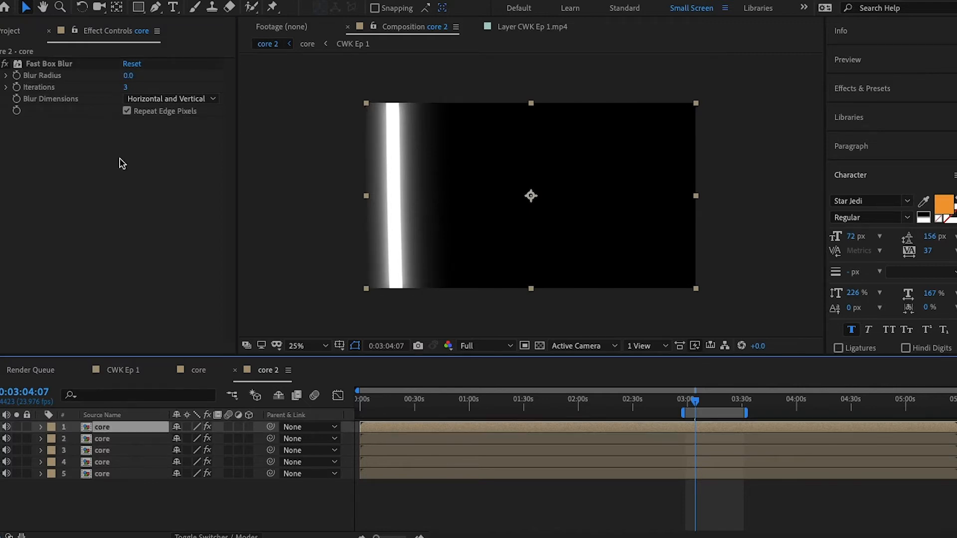
drag(128, 76, 246, 90)
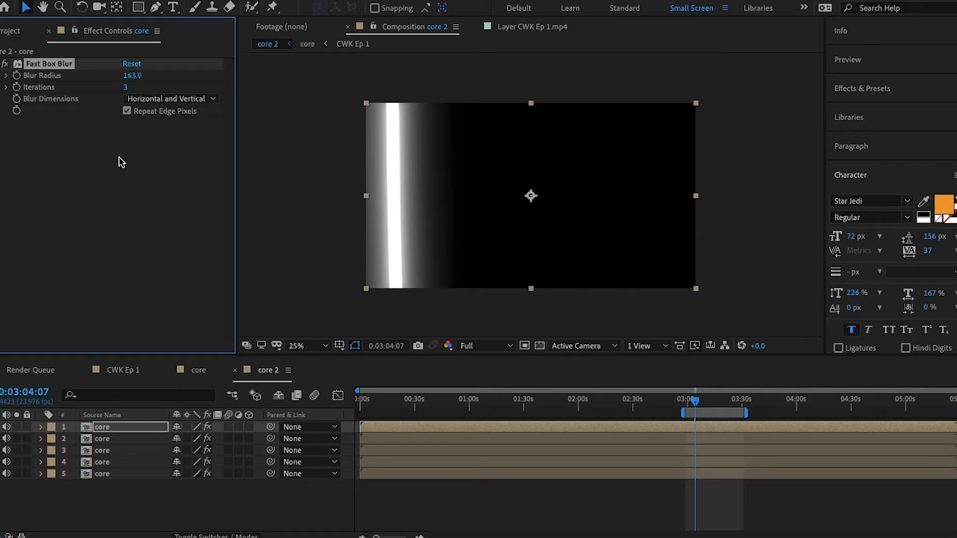
click(102, 462)
click(103, 450)
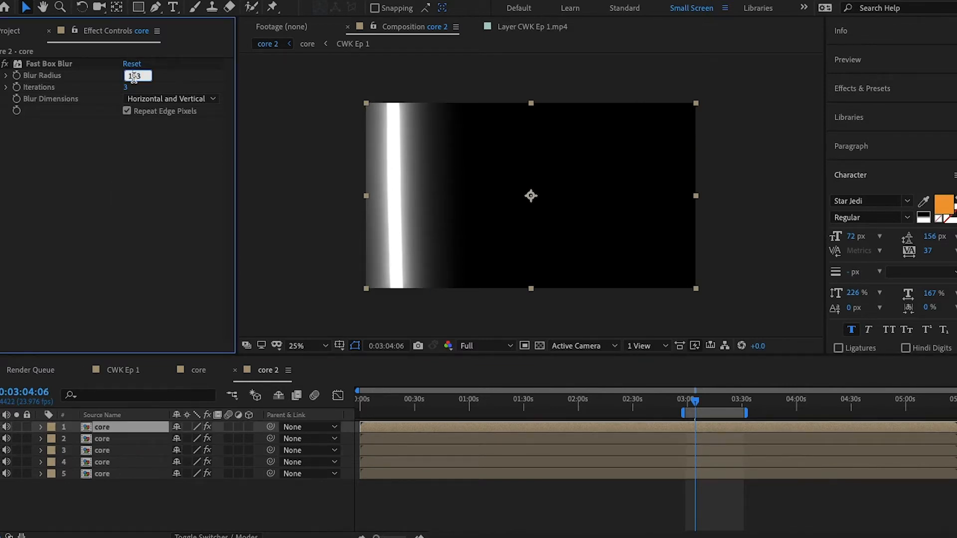
key(Return)
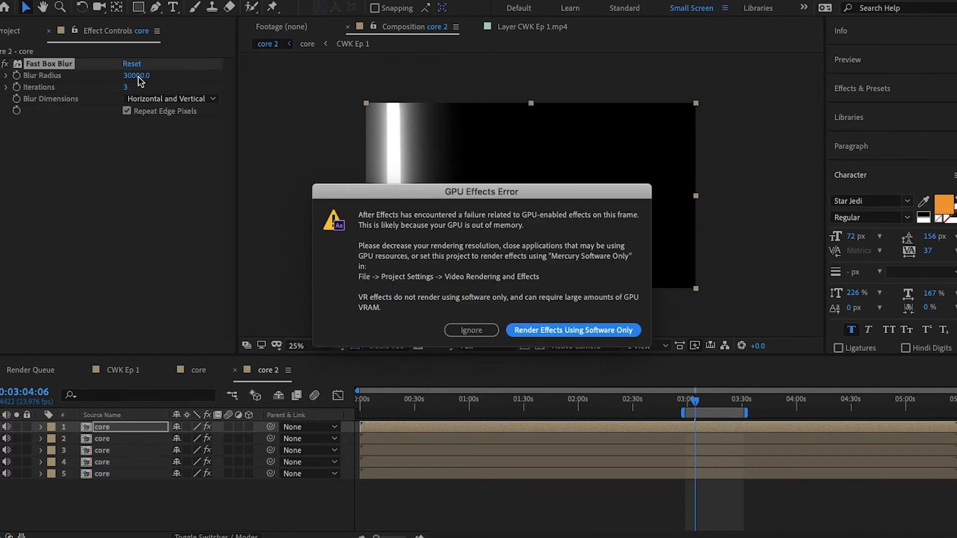
click(482, 331)
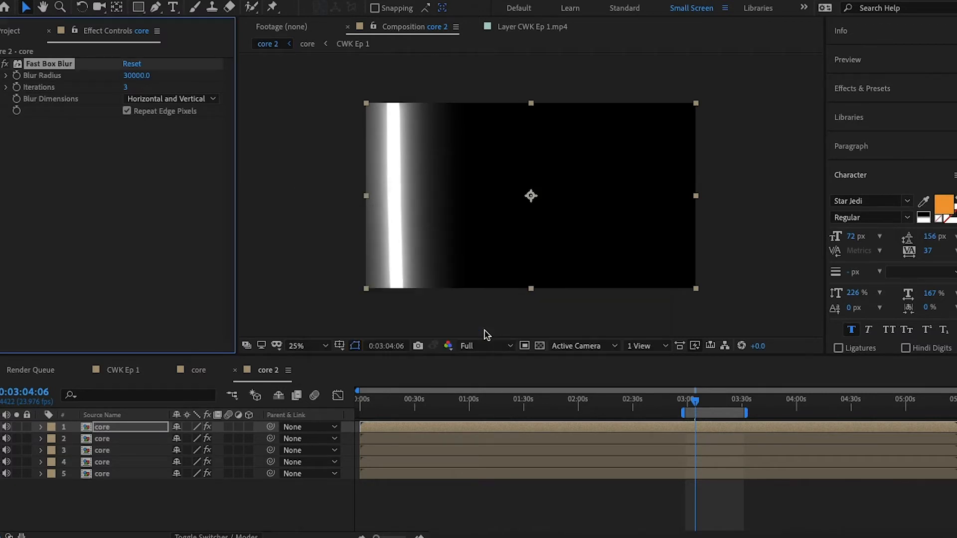
- Set the top core layer's Fast Box Blur radius to 300
click(140, 76)
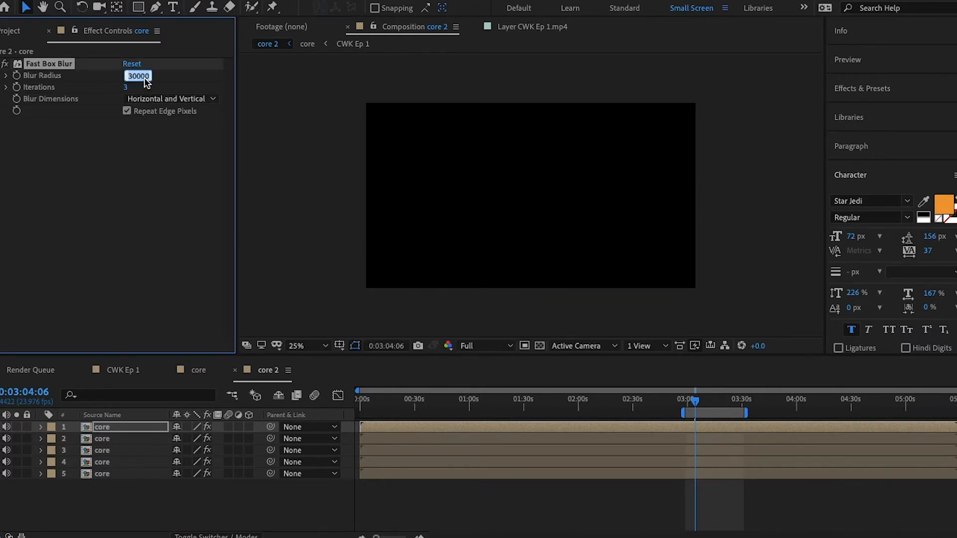
text(300)
key(Return)
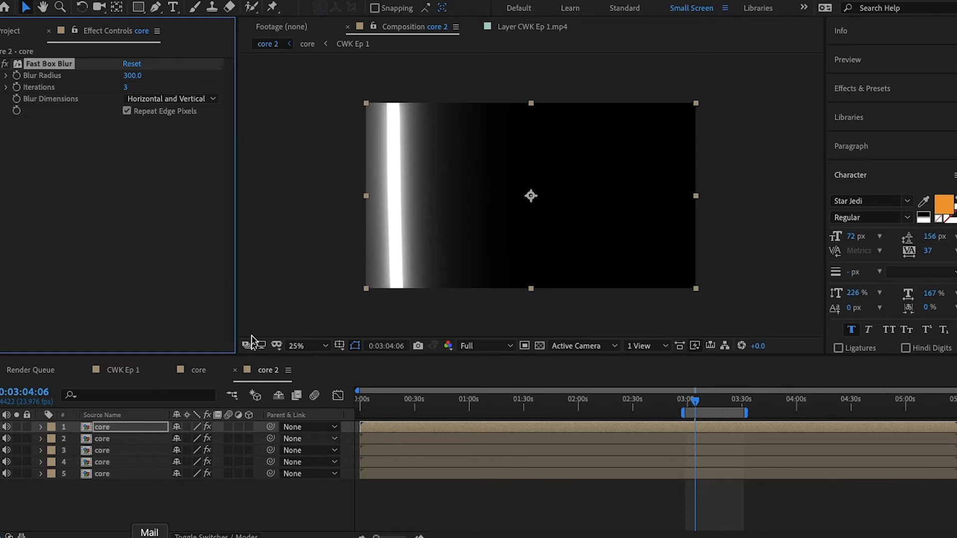
- Expand the bottom core layer's Transform properties and scrub its opacity to 70%
click(42, 474)
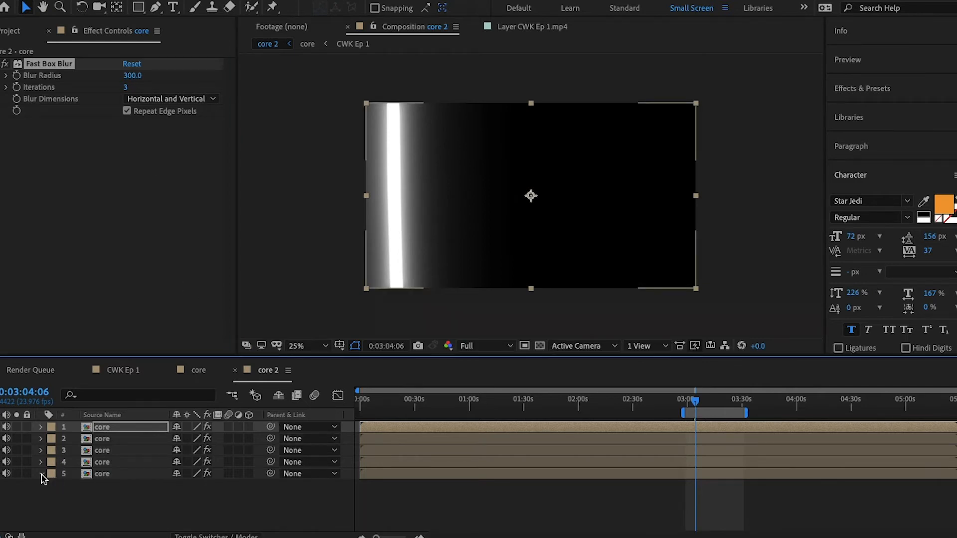
click(52, 486)
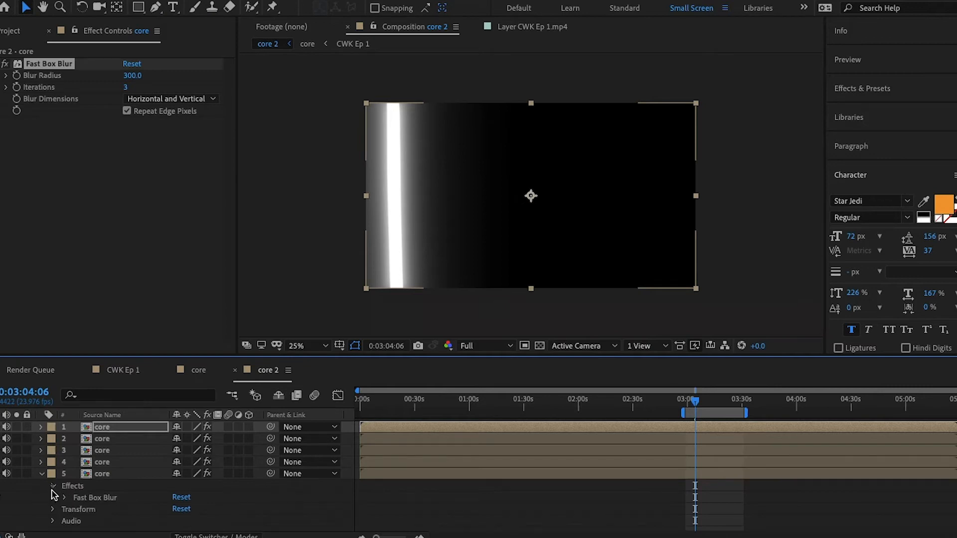
click(52, 486)
click(52, 497)
drag(179, 525, 164, 527)
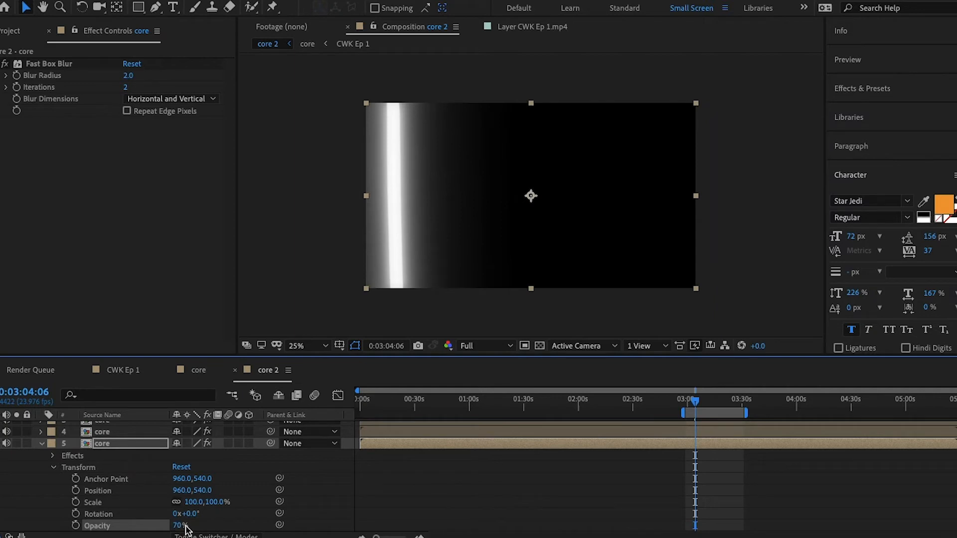
- Collapse the bottom layer and scrub the second core layer's Fast Box Blur radius down to about 97
click(42, 443)
click(121, 442)
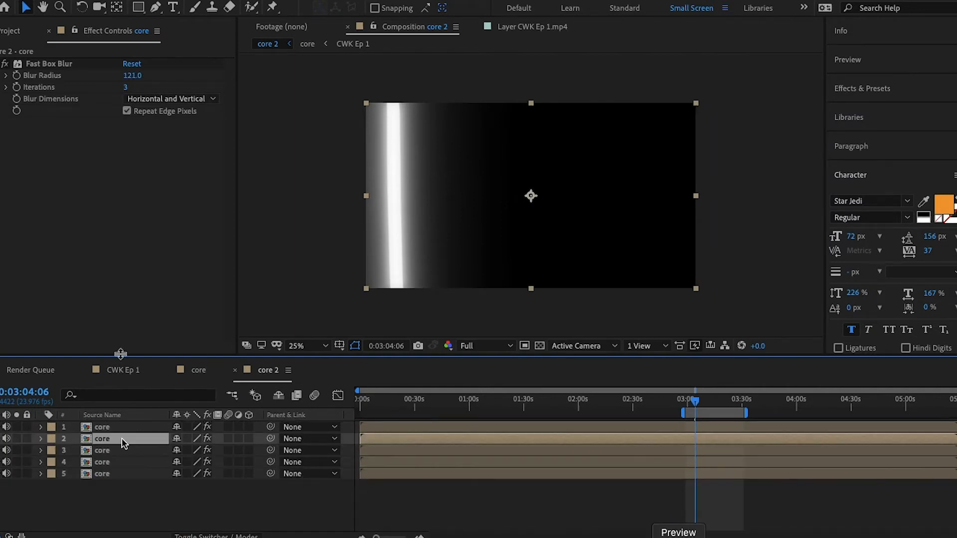
drag(132, 79, 124, 76)
click(118, 451)
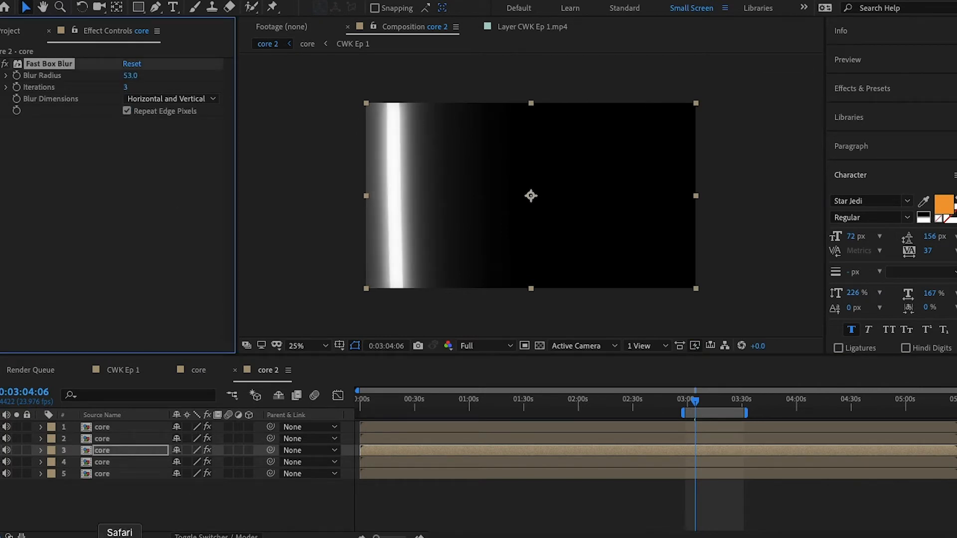
click(122, 439)
drag(129, 78, 130, 79)
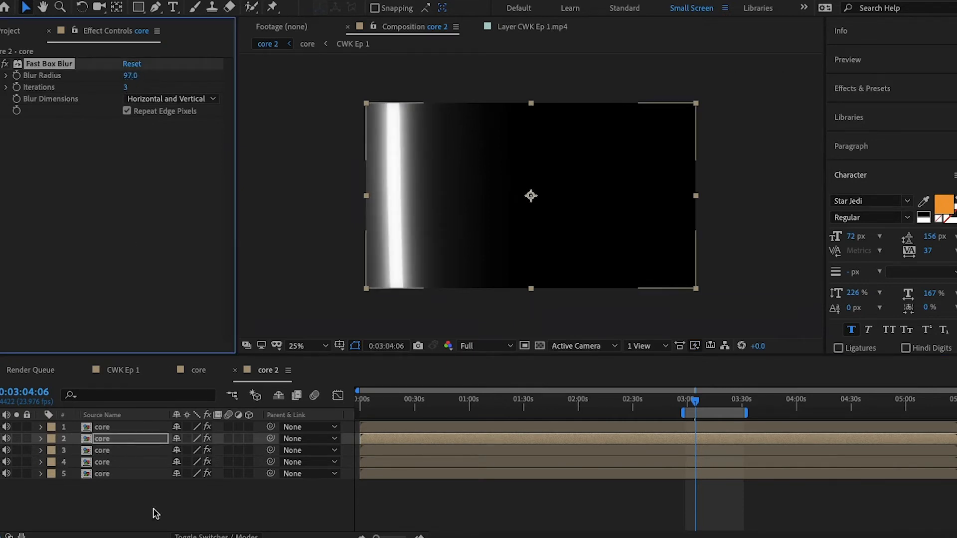
- Compare with the third layer's blur and set the second core layer's Fast Box Blur radius to 89
click(254, 450)
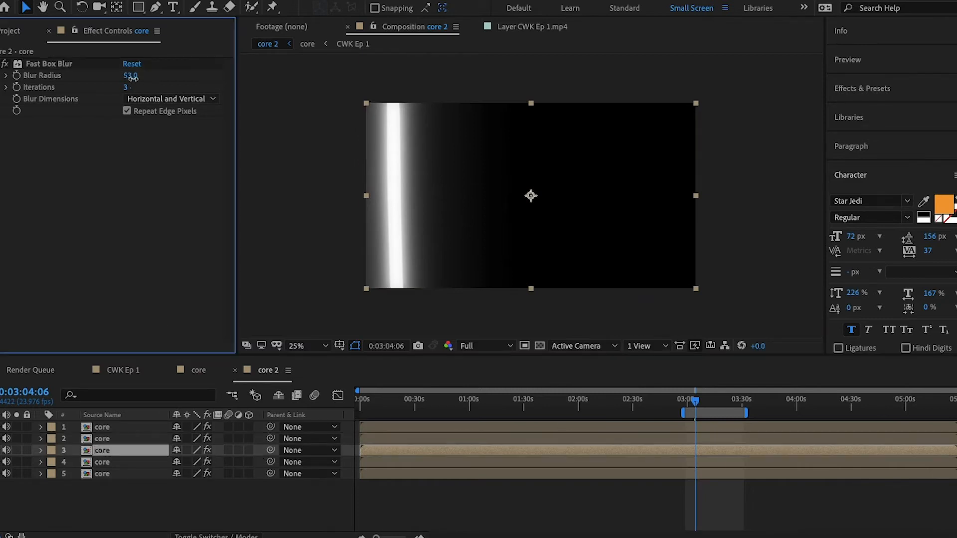
click(50, 63)
click(106, 437)
click(130, 76)
text(89)
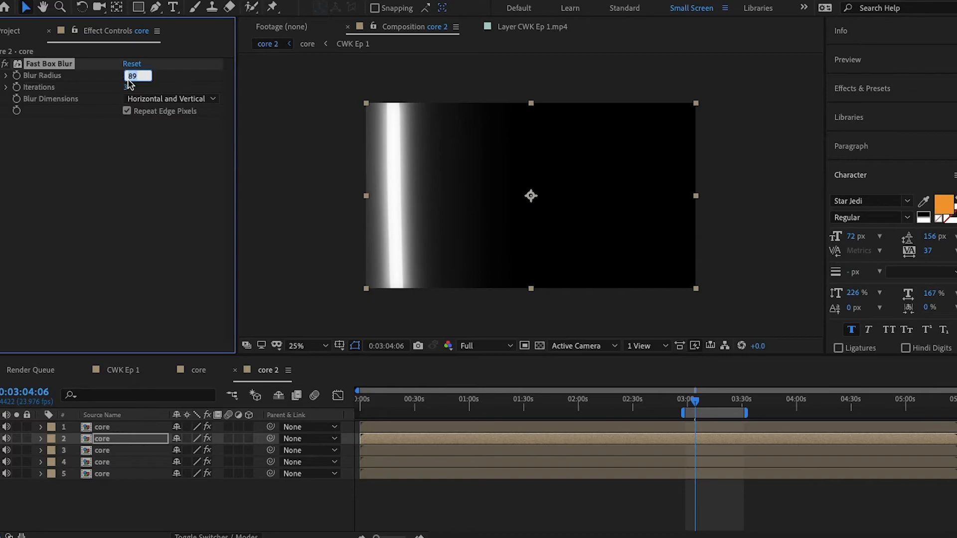
- Set the bottom core layer's opacity to 60%
click(41, 473)
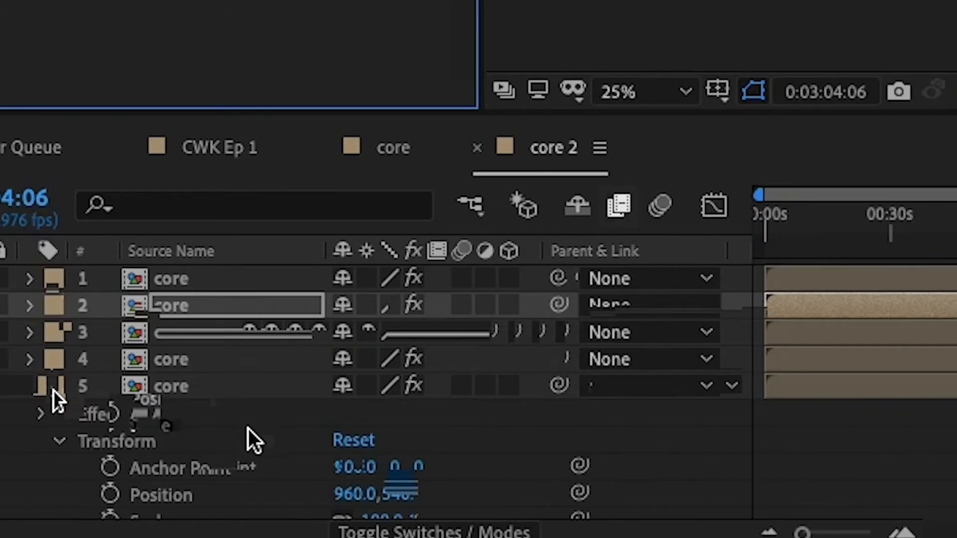
click(352, 474)
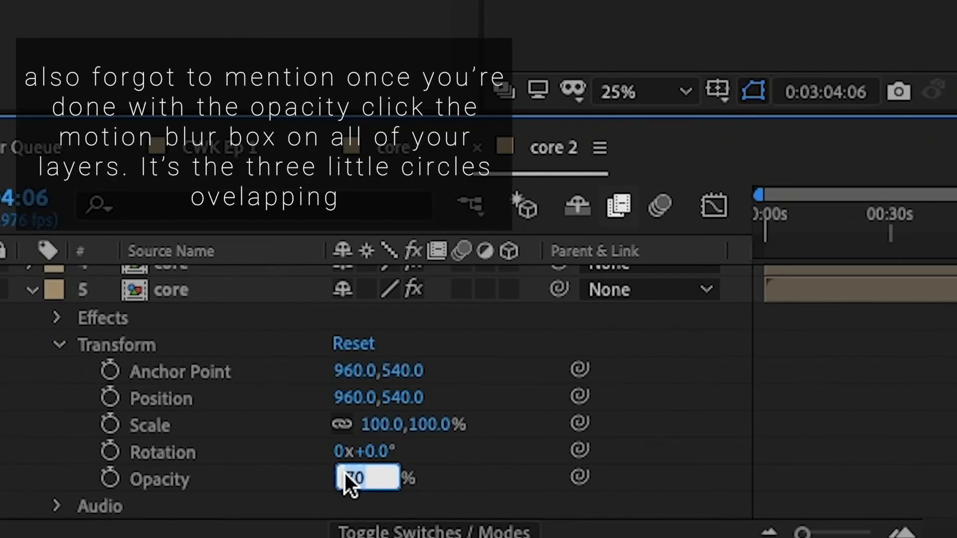
text(60)
key(Return)
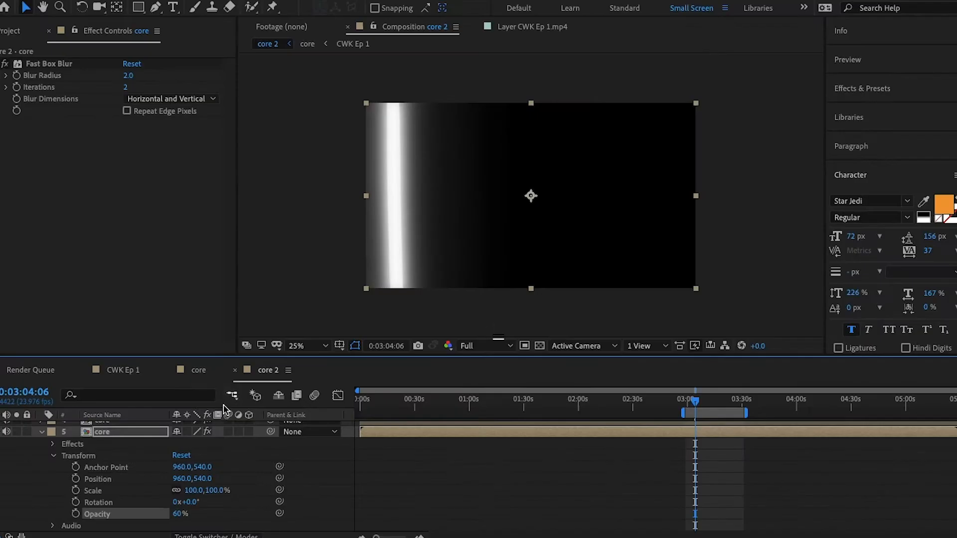
- Nest the core 2 composition into a new composition, core 3
click(42, 431)
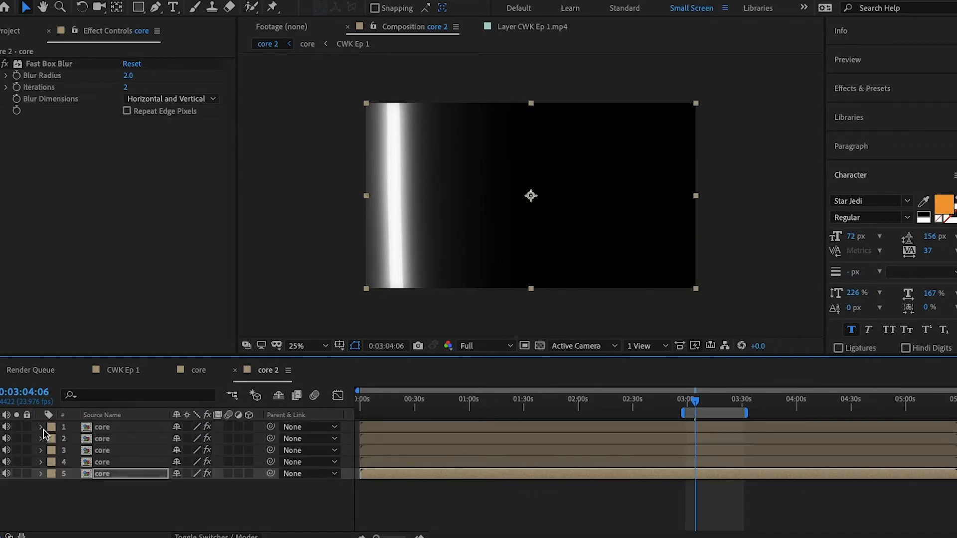
click(13, 31)
drag(46, 188, 40, 167)
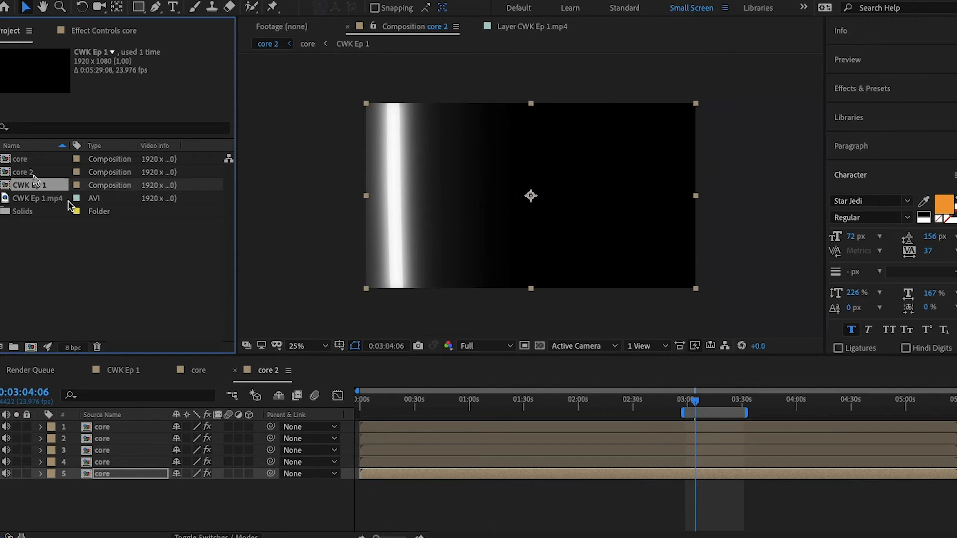
drag(33, 173, 32, 347)
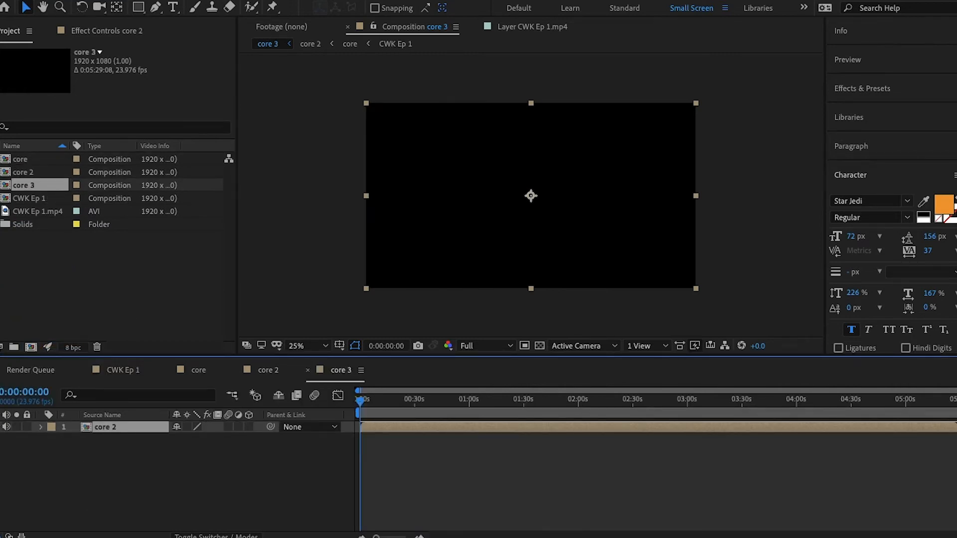
- Apply the Color Balance effect to the core 2 layer
click(270, 0)
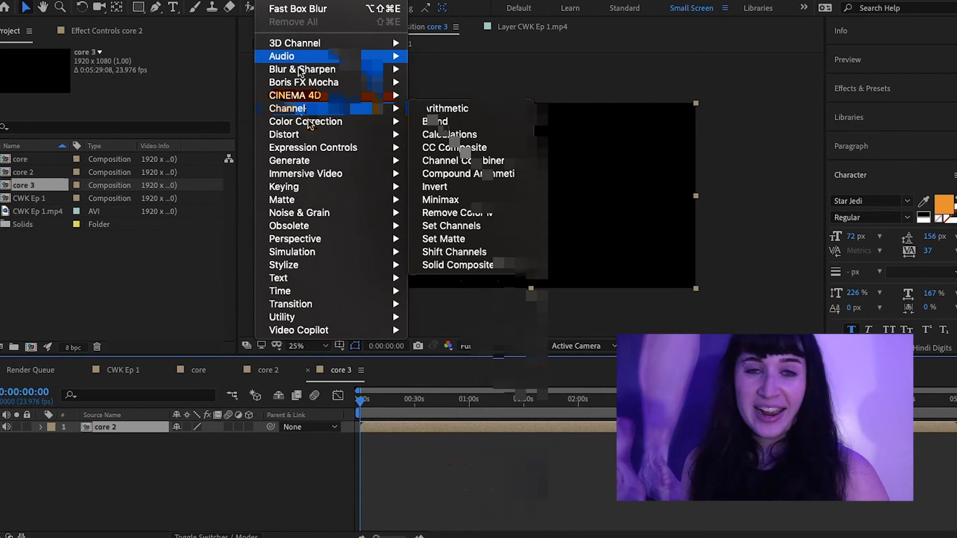
mouse_move(385, 121)
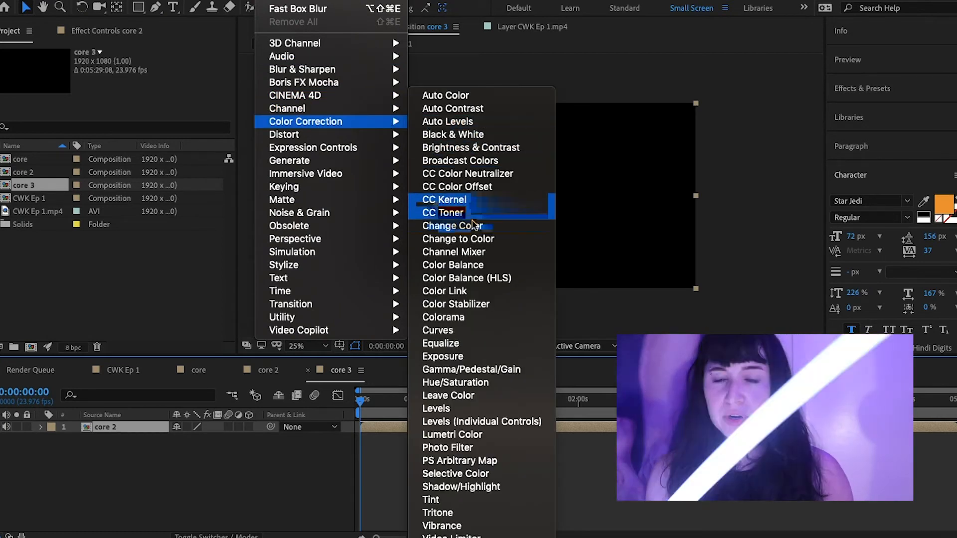
click(476, 265)
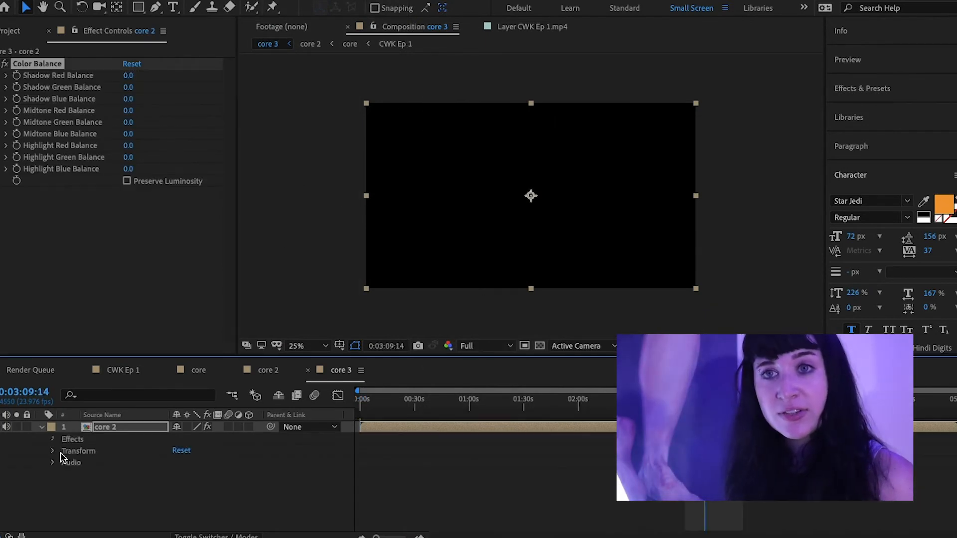
- Set the Color Balance Highlight Red Balance to 100
click(65, 451)
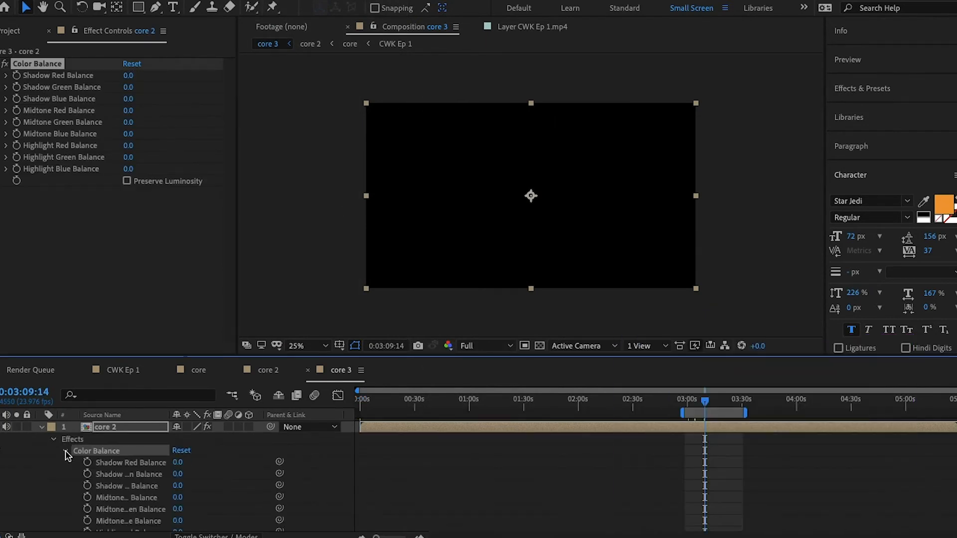
scroll(72, 480, down, 1)
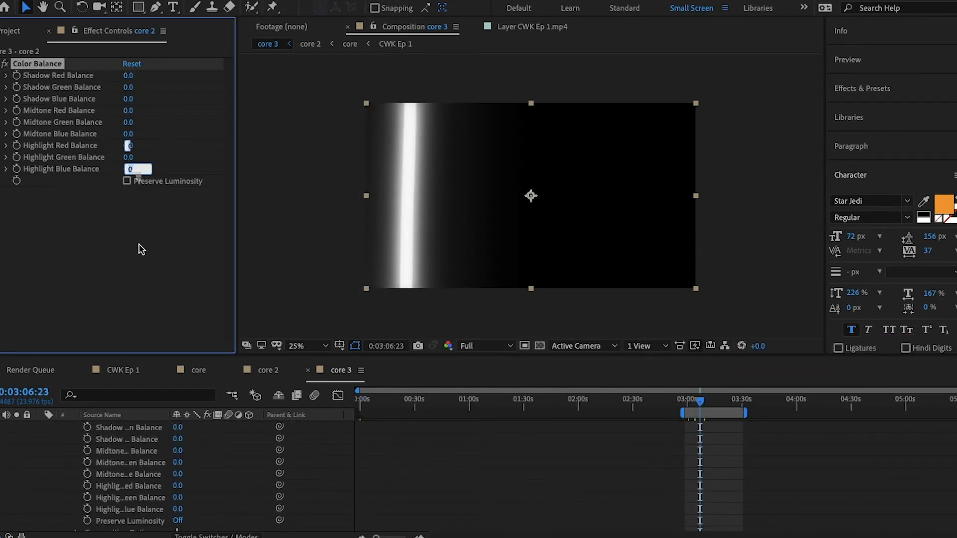
key(shift+Tab)
key(shift+Tab)
text(1)
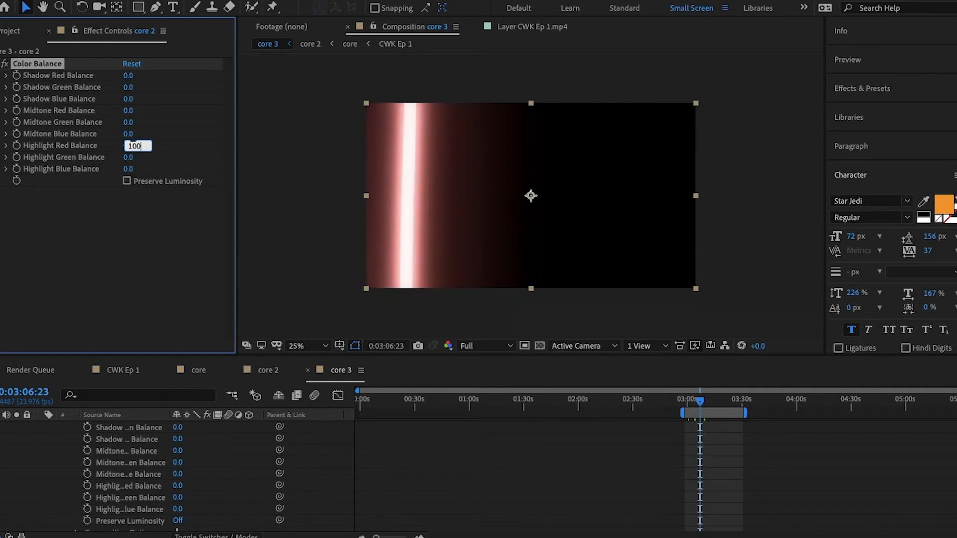
key(Return)
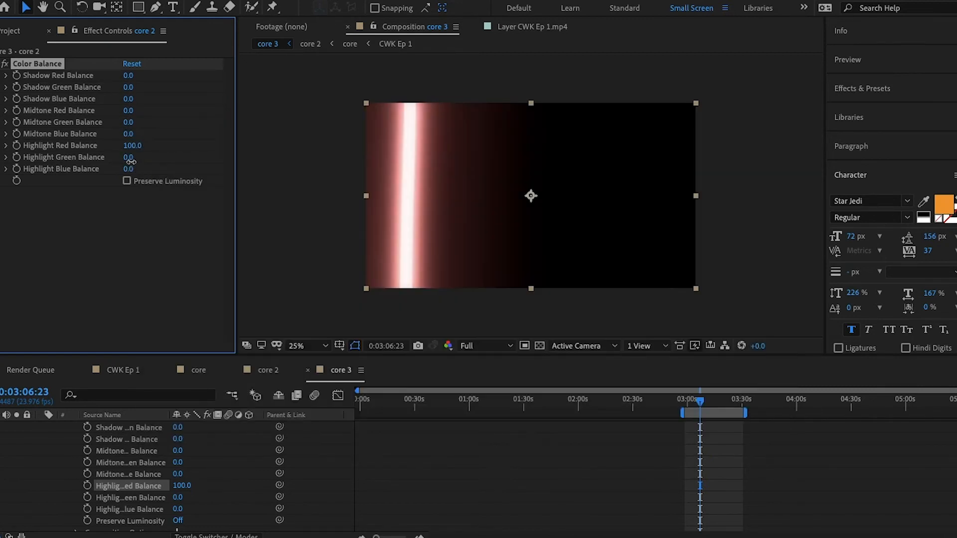
- Edit the Highlight Green Balance and Highlight Blue Balance values
click(129, 159)
click(128, 169)
key(Return)
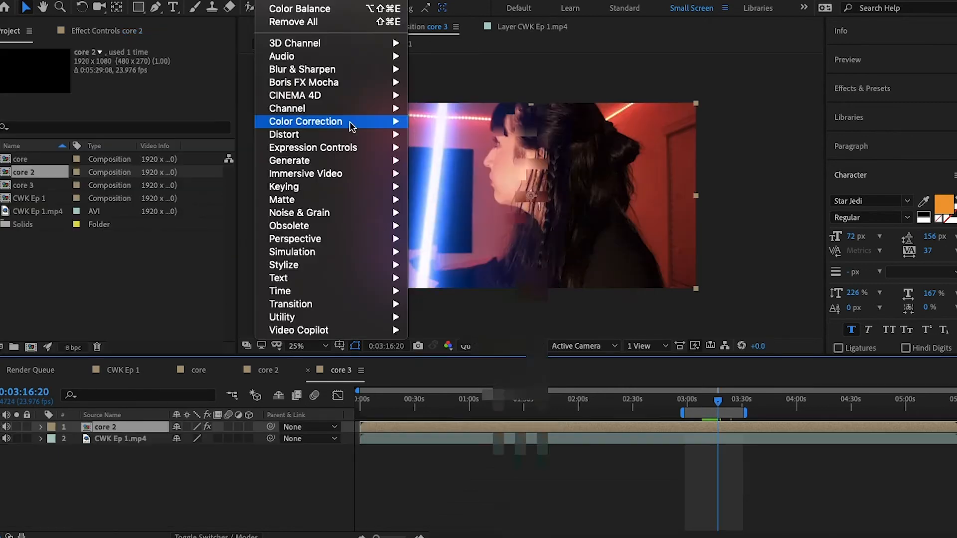
- Apply the Levels effect to the core 2 layer
mouse_move(305, 122)
click(448, 409)
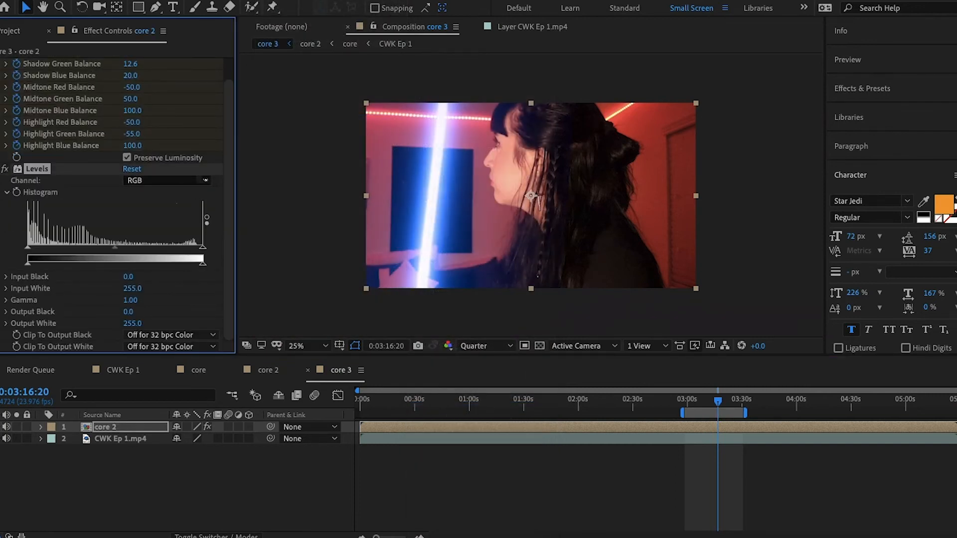
click(177, 185)
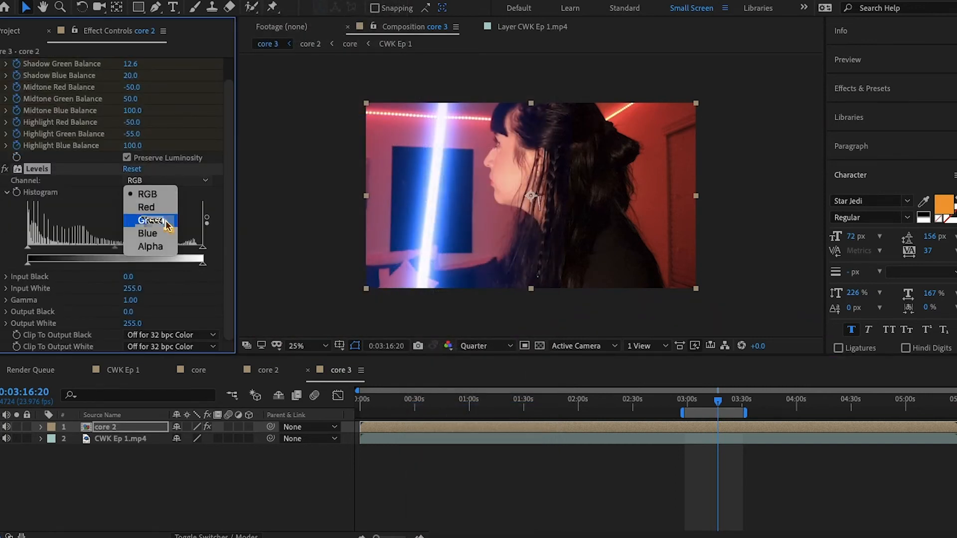
click(166, 238)
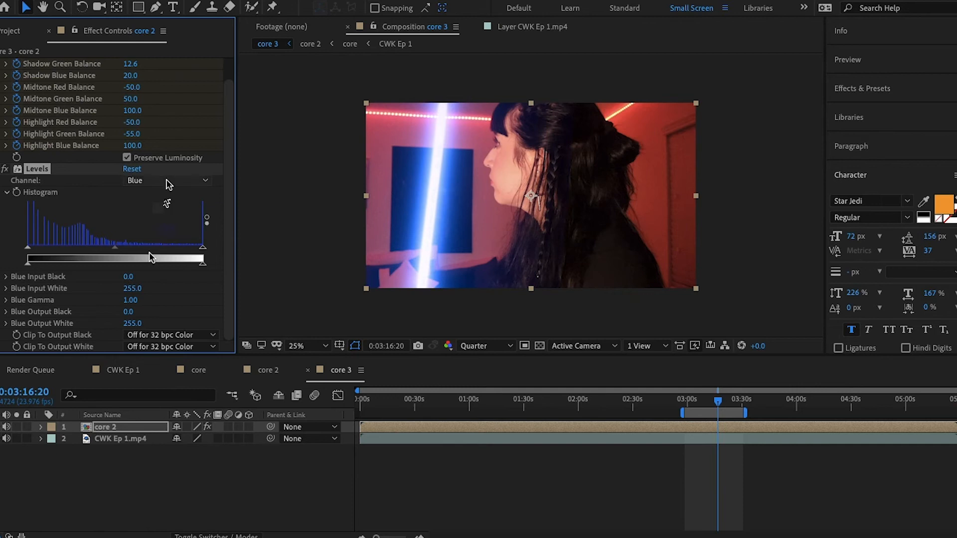
click(192, 180)
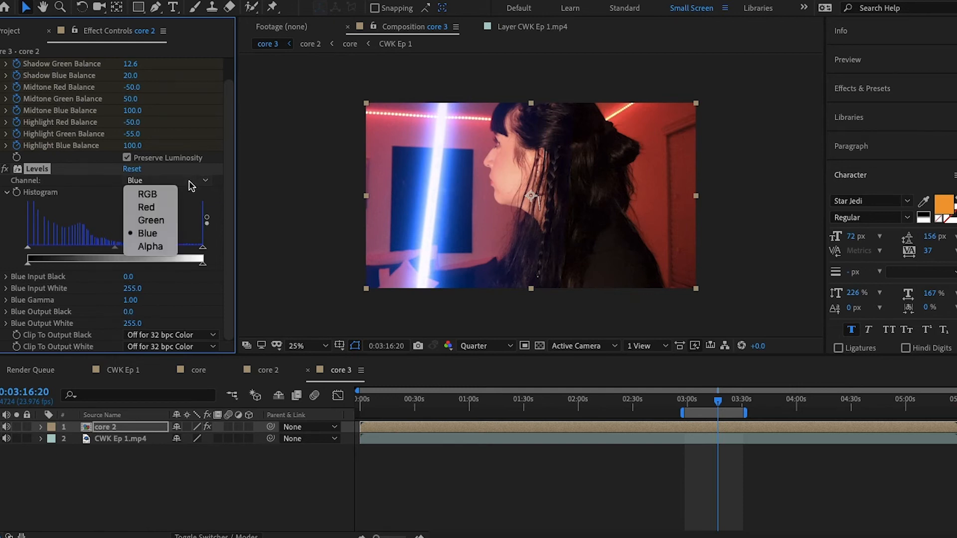
key(Escape)
click(167, 197)
- Set the Levels Input White to 32000
click(135, 290)
text(32)
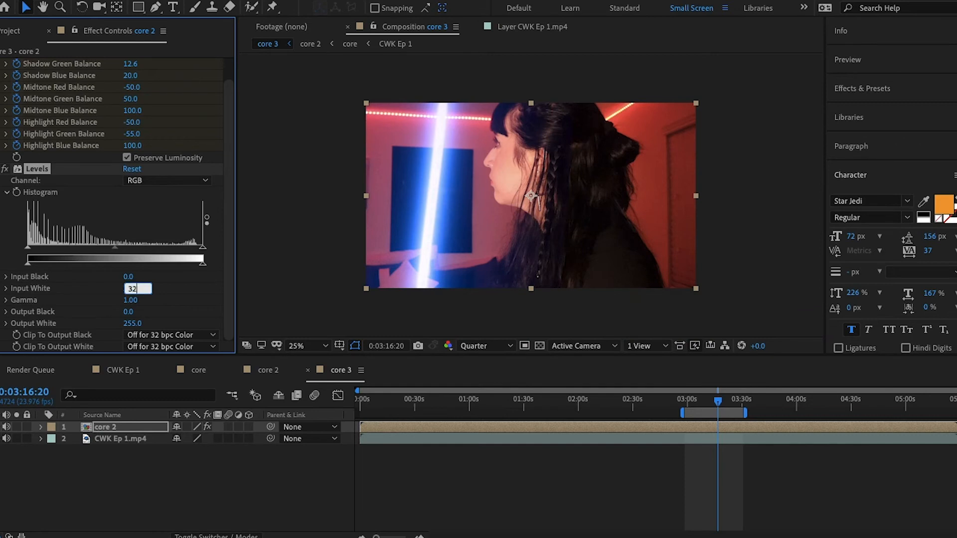
text(000)
key(Return)
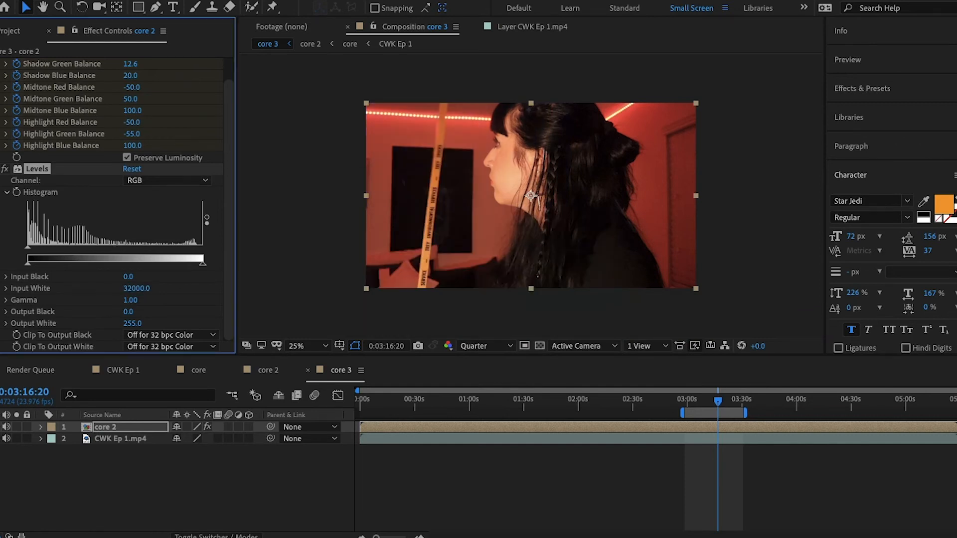
- Set the Levels Input White to 275
click(143, 290)
text(275)
key(Return)
- Experiment with the Levels Gamma, trying 0.75 and 1.55 before setting it back to 1.00
click(137, 289)
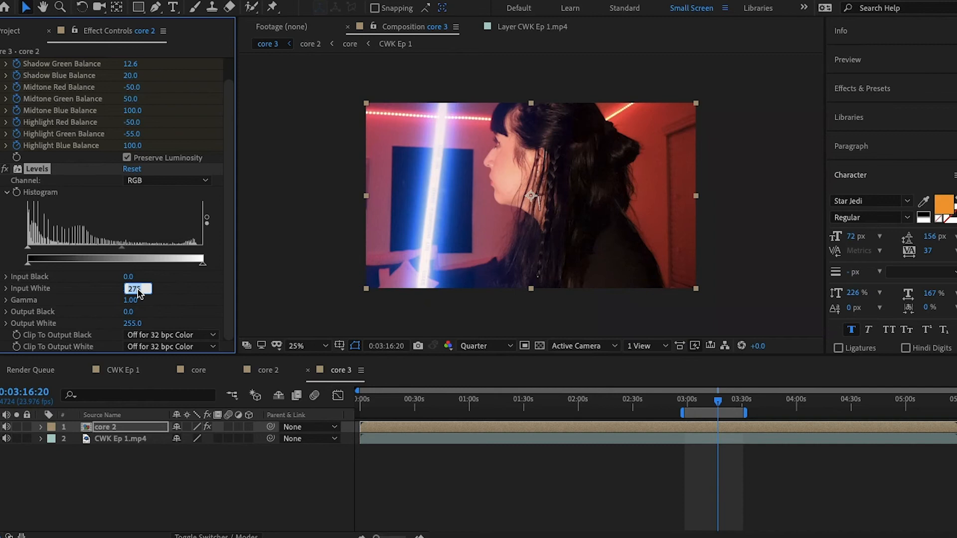
key(Tab)
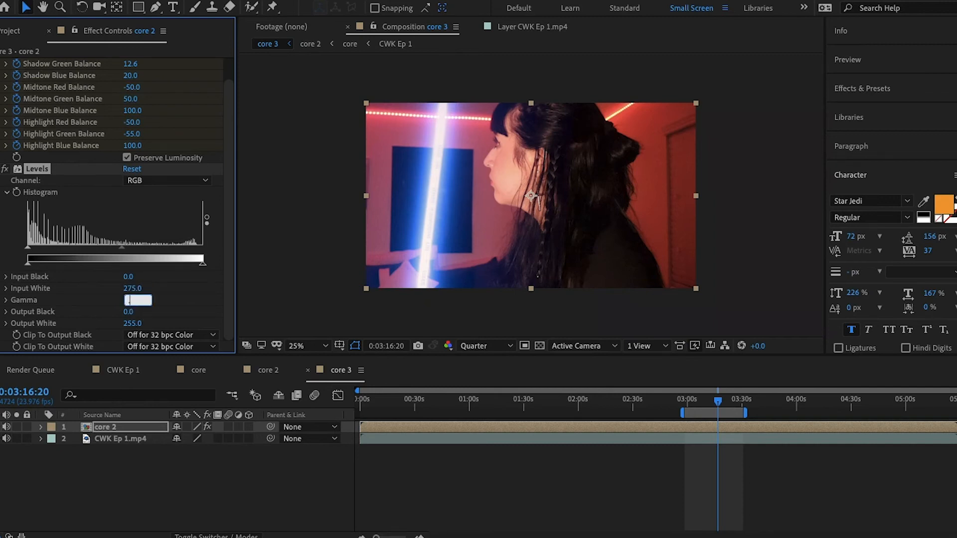
text(.75)
key(Return)
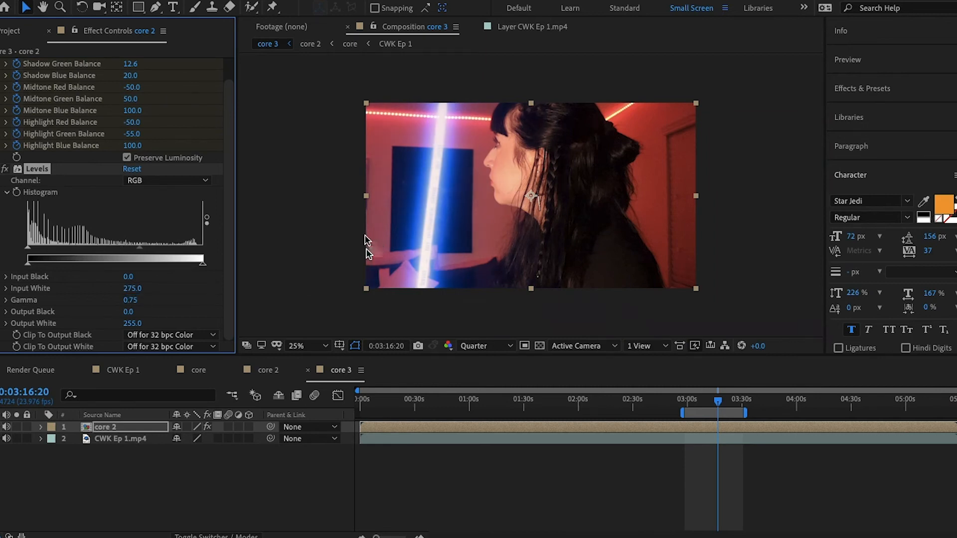
click(132, 301)
text(1.55)
key(Return)
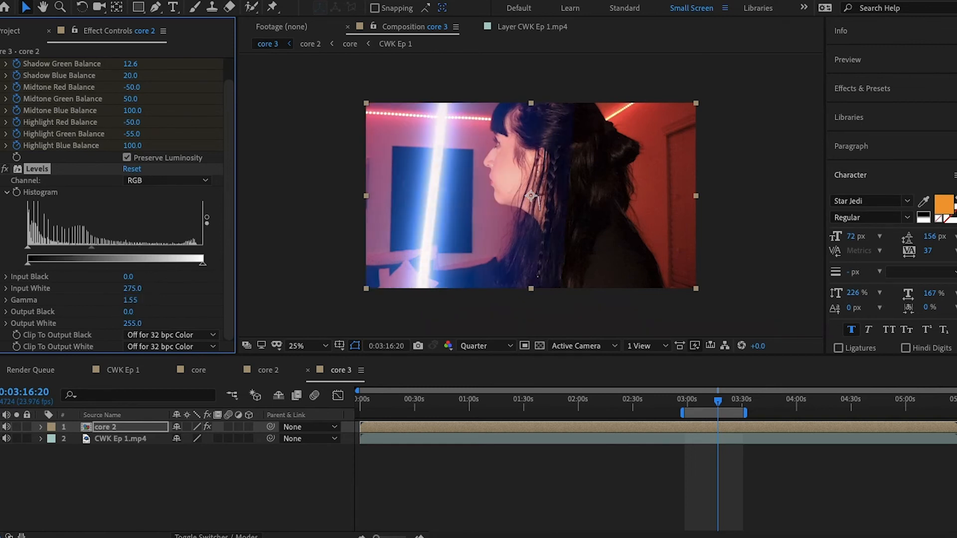
click(132, 300)
text(1.00)
key(Return)
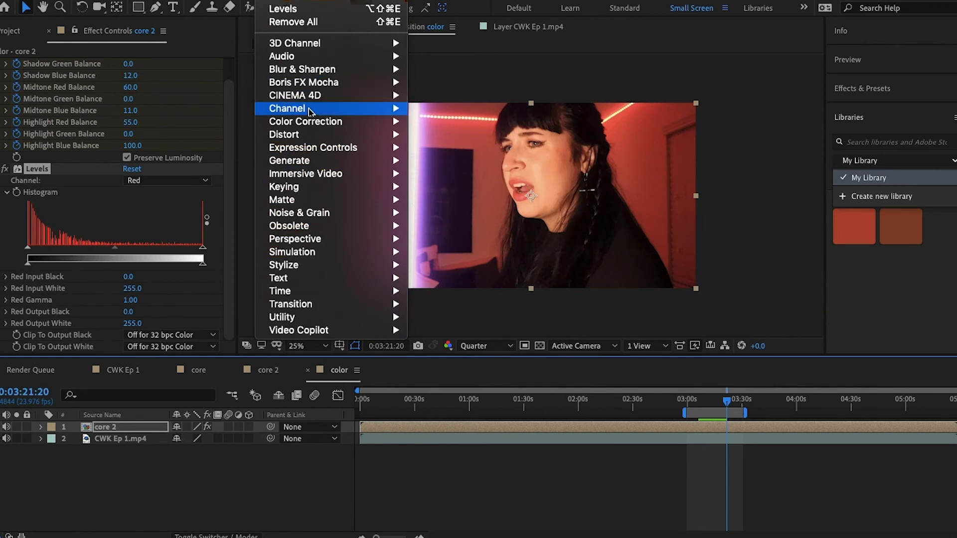
- Apply the Exposure effect from the Color Correction effects to the core 2 layer
mouse_move(314, 136)
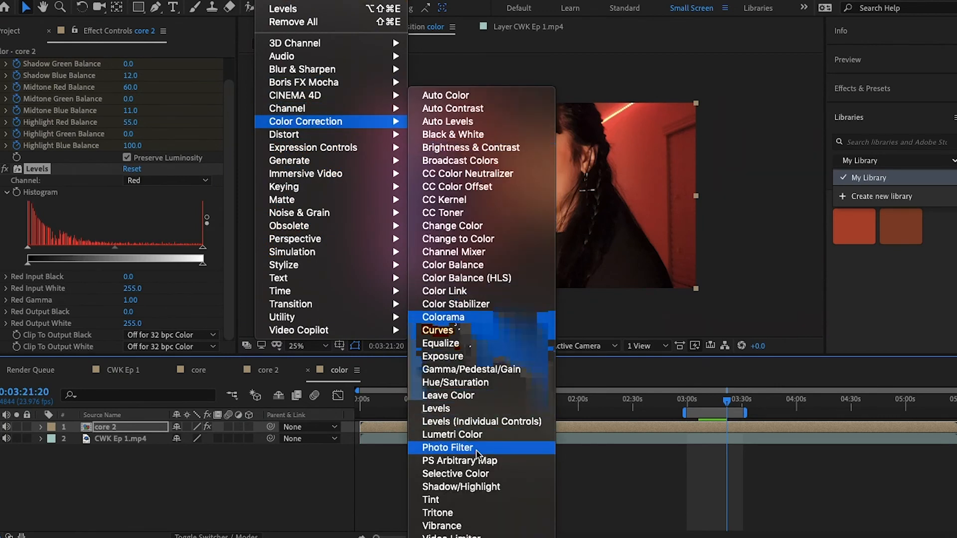
click(467, 357)
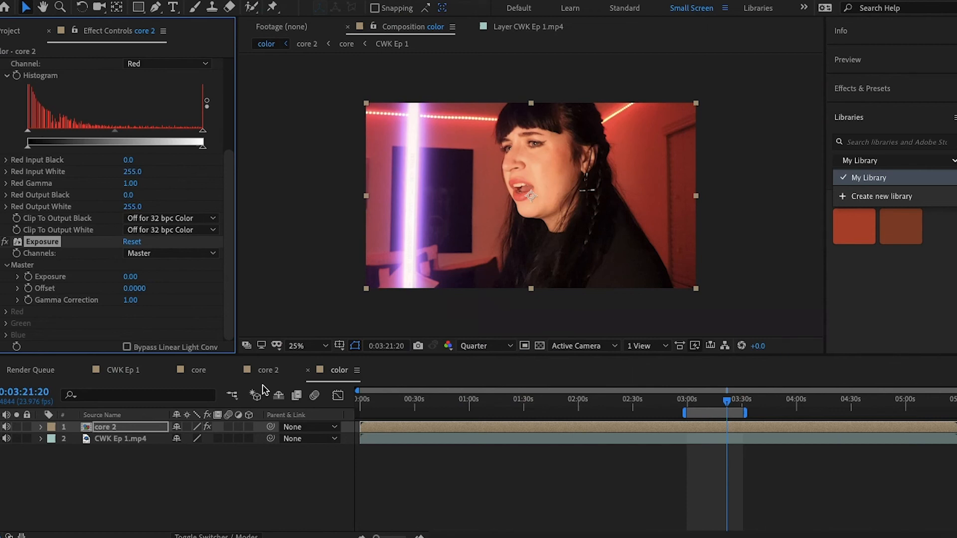
- Add an expression to the Exposure effect's Exposure property reading wiggle(15,.5) to make the glow flicker
alt+click(28, 277)
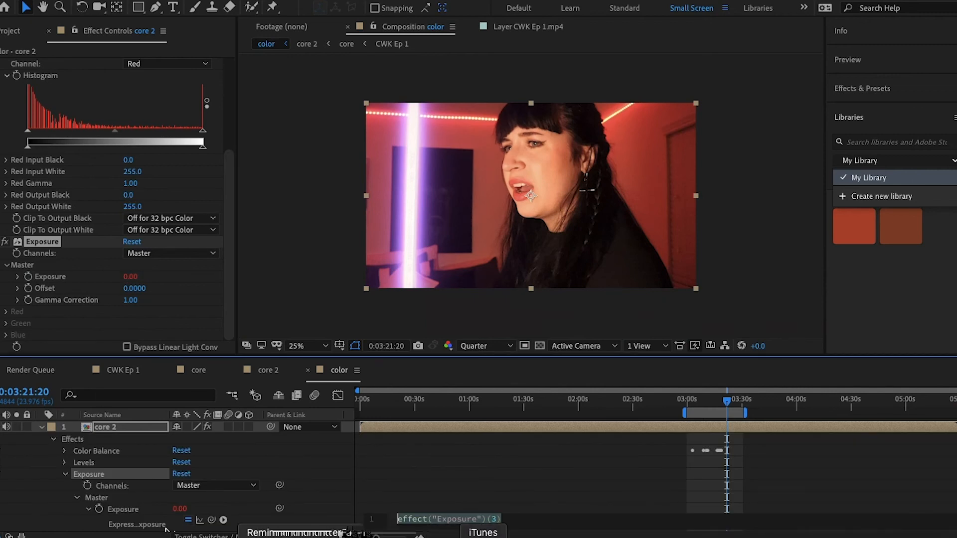
double_click(428, 519)
text(e)
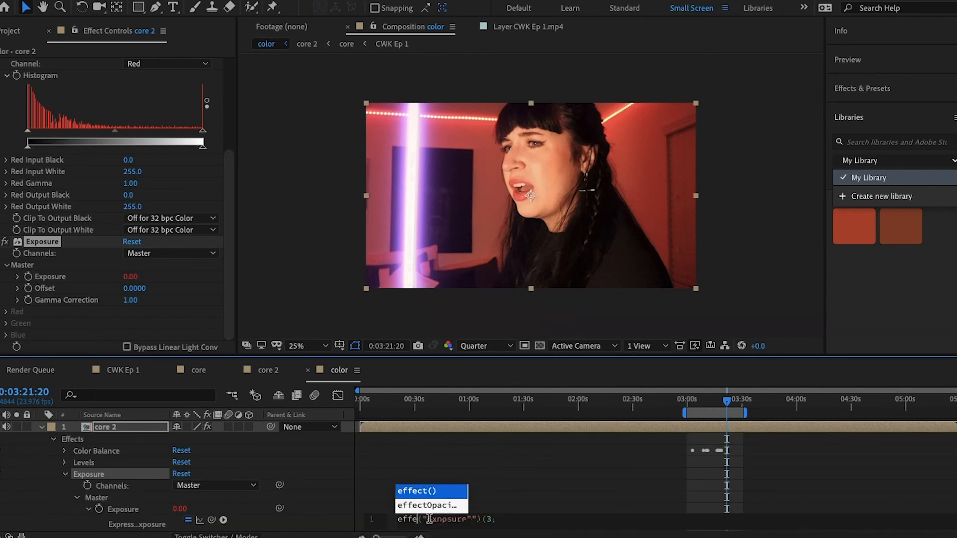
key(BackSpace)
text(wiggle)
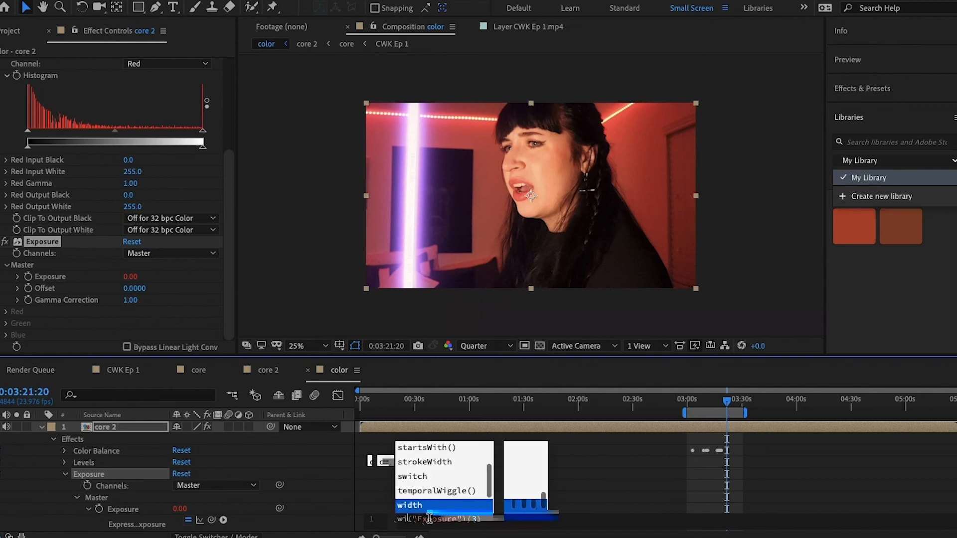
click(481, 522)
click(506, 522)
key(BackSpace)
key(BackSpace)
key(BackSpace)
key(BackSpace)
key(BackSpace)
key(BackSpace)
key(BackSpace)
key(BackSpace)
key(BackSpace)
key(BackSpace)
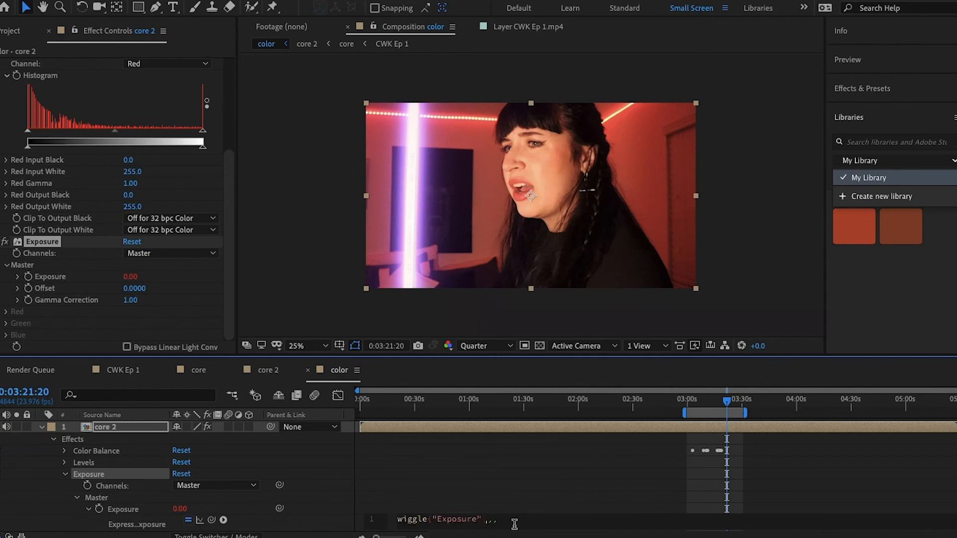
key(BackSpace)
key(BackSpace)
key(BackSpace)
key(BackSpace)
text(1,.)
key(BackSpace)
key(BackSpace)
text(5,.5)
key(Return)
key(BackSpace)
text())
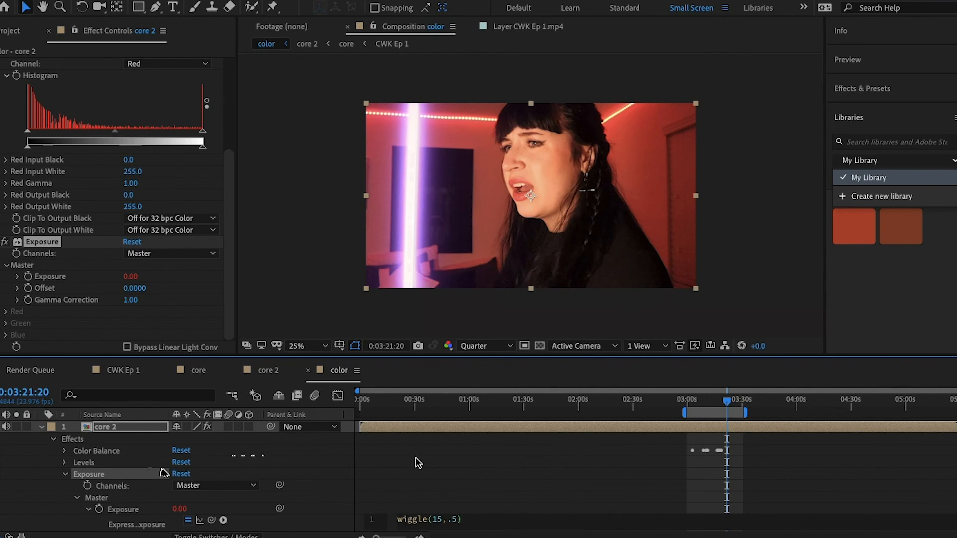